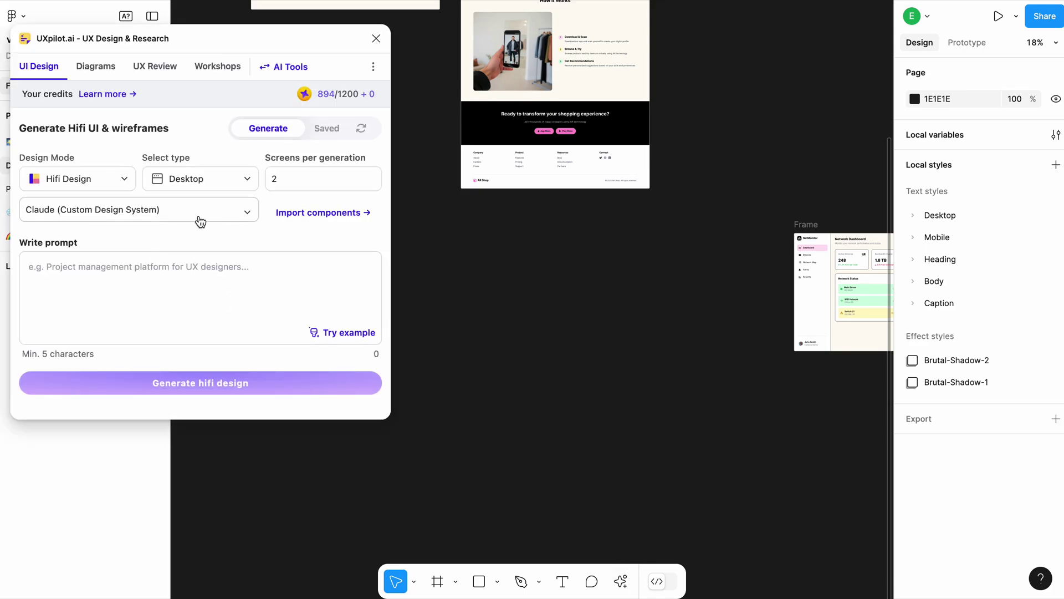
Generate one example login-form screen in UX Pilot with the Fractal Design System and 1 screen per generation.
left_click(200, 218)
left_click(169, 287)
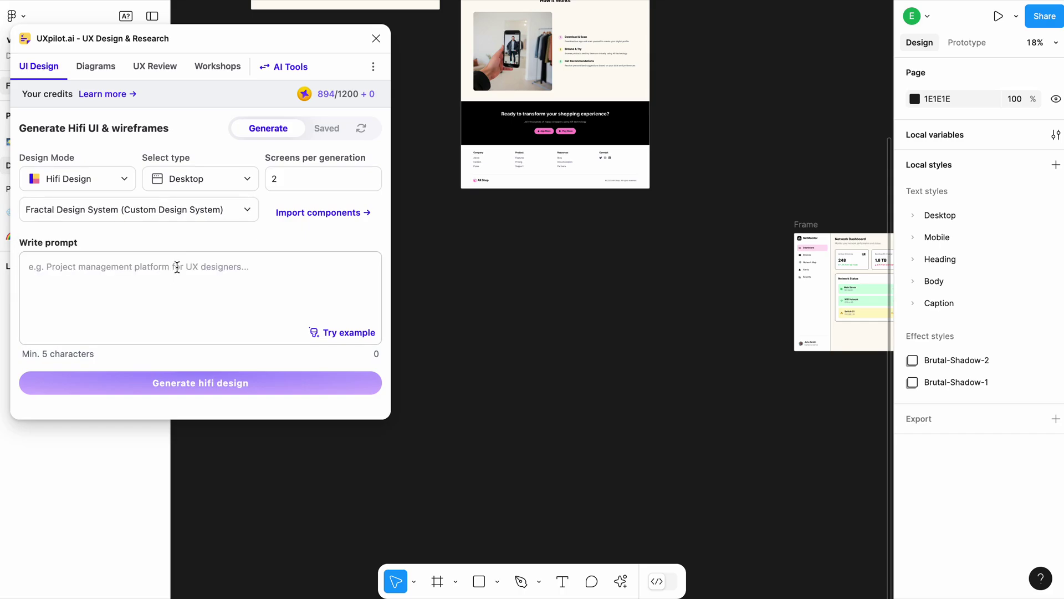
left_click_drag(294, 176, 265, 179)
type("1")
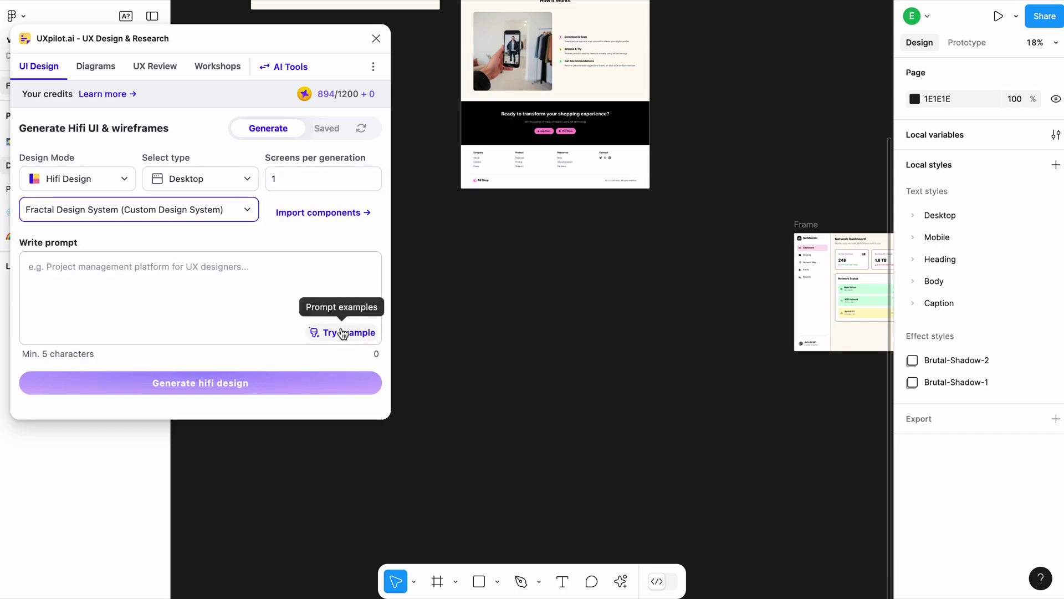
left_click(344, 332)
left_click(248, 390)
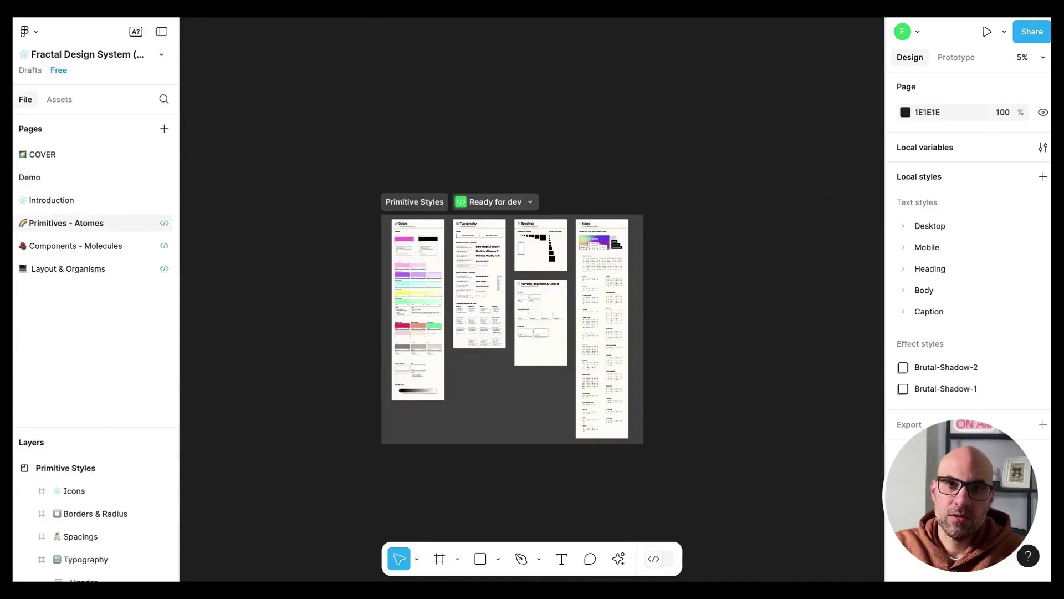
Switch to the Components - Molecules page and scroll right to the Input-Form frame.
left_click(81, 244)
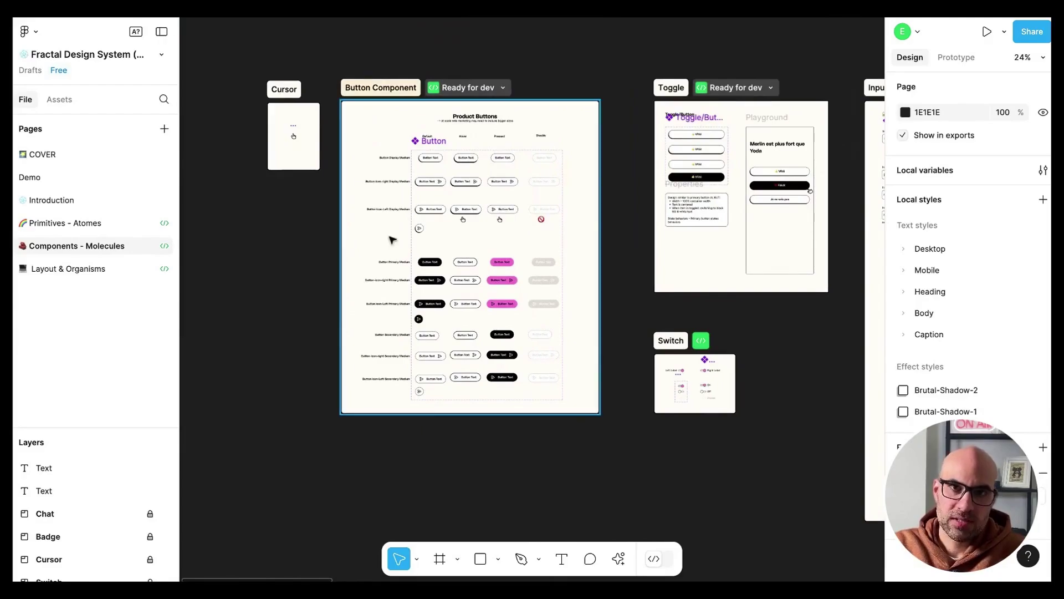
scroll(391, 240, "right", 10)
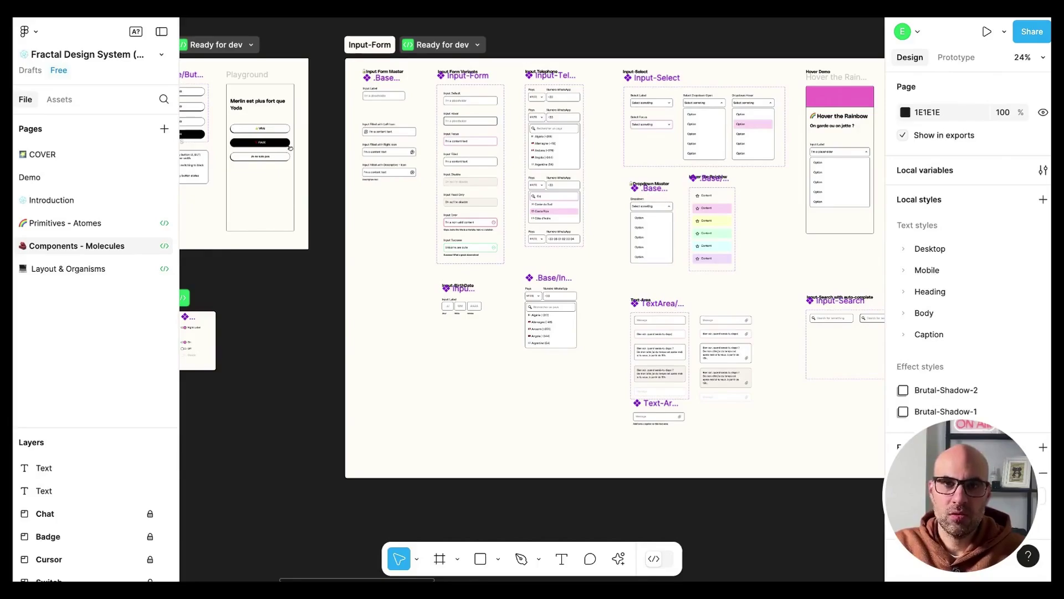
Launch UX Pilot, select the input-check&radio frame in Input-Form, and open component import.
key("ctrl+k")
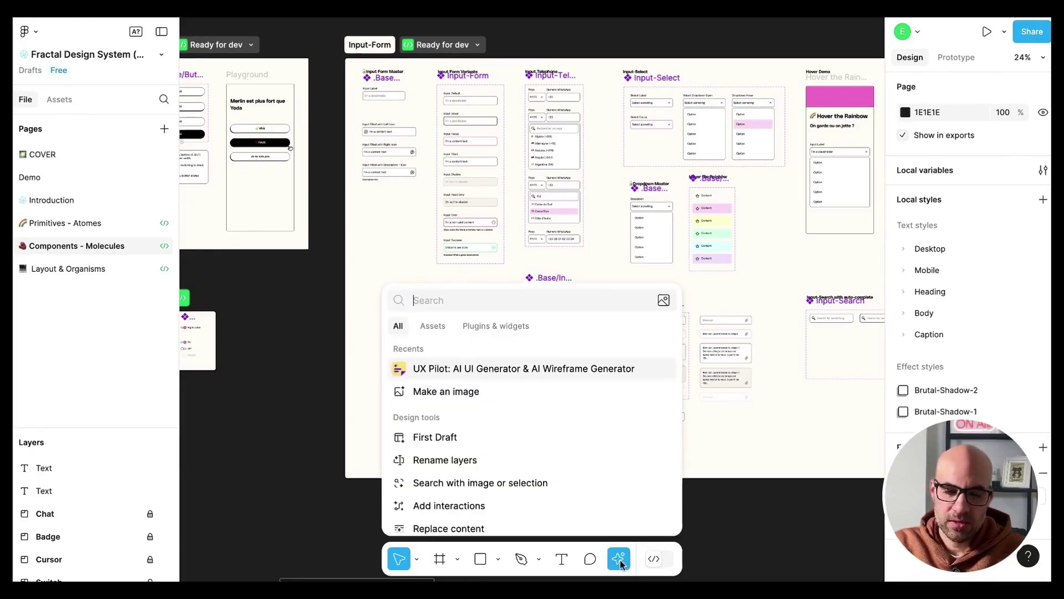
left_click(481, 374)
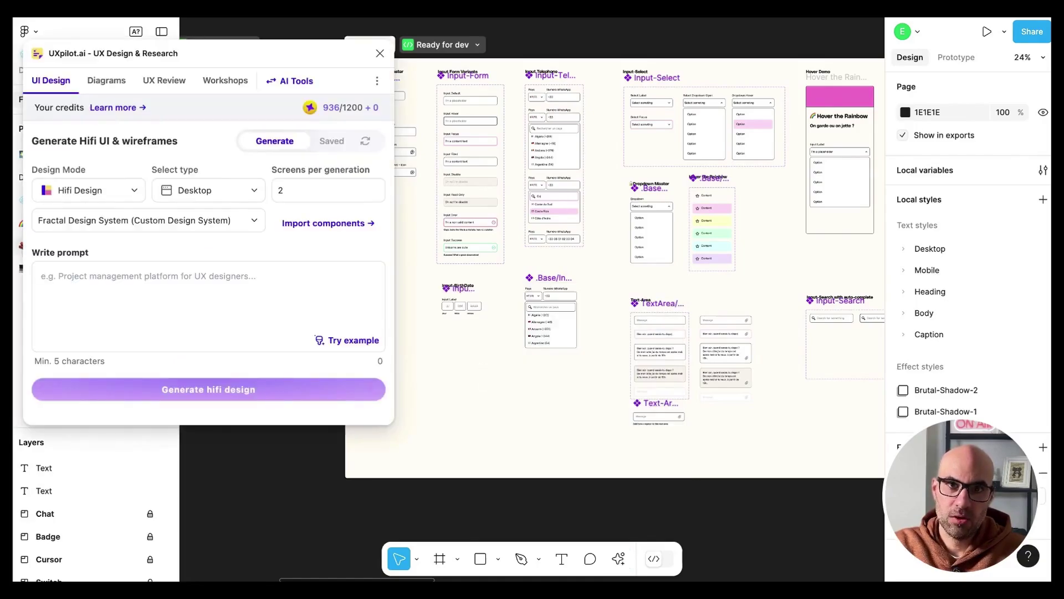
key("shift+1")
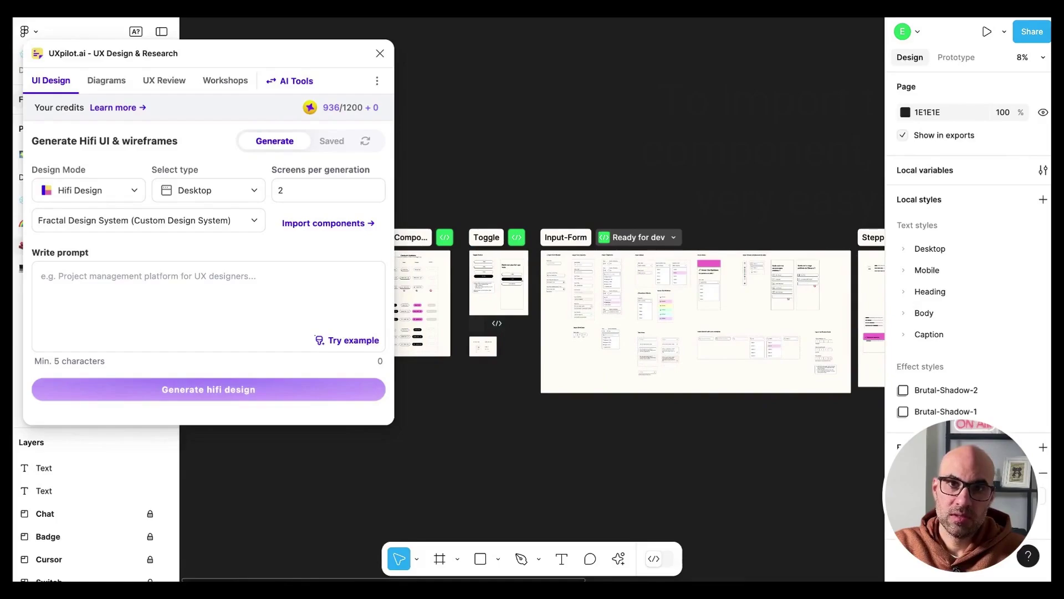
scroll(727, 320, "up", 5)
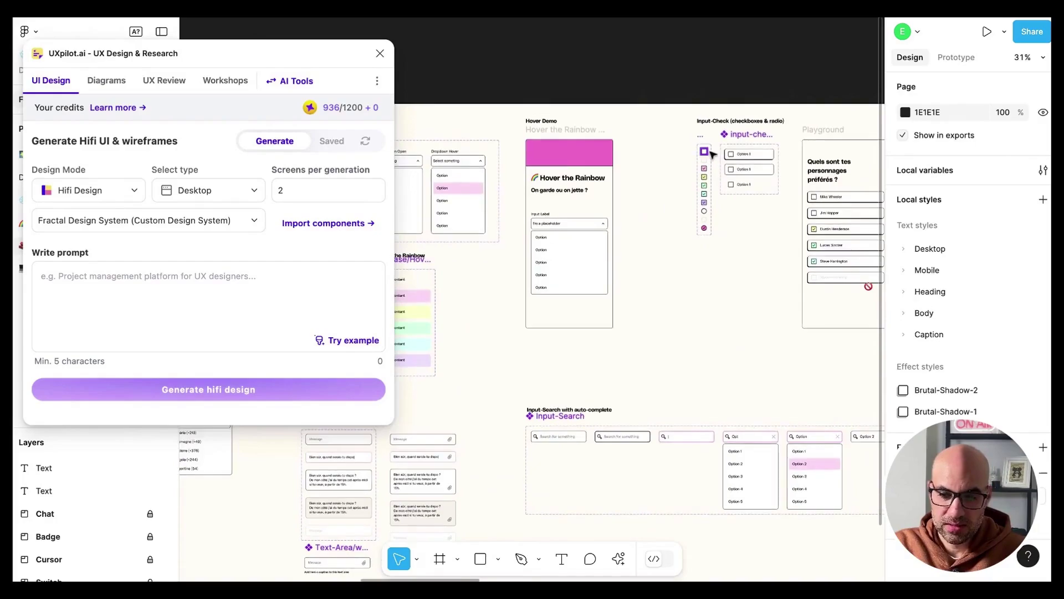
left_click(705, 183)
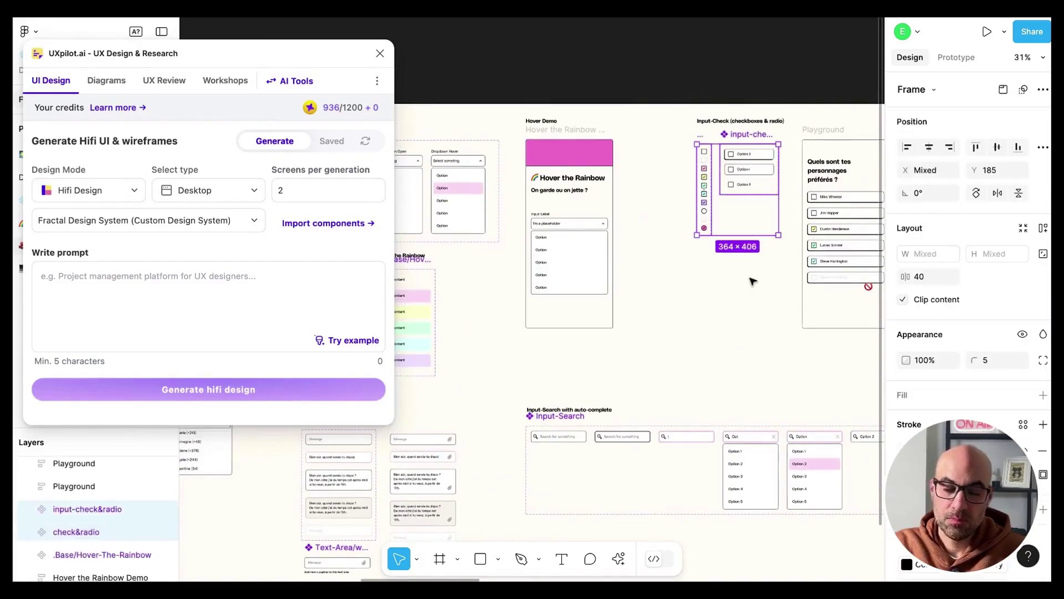
left_click(324, 227)
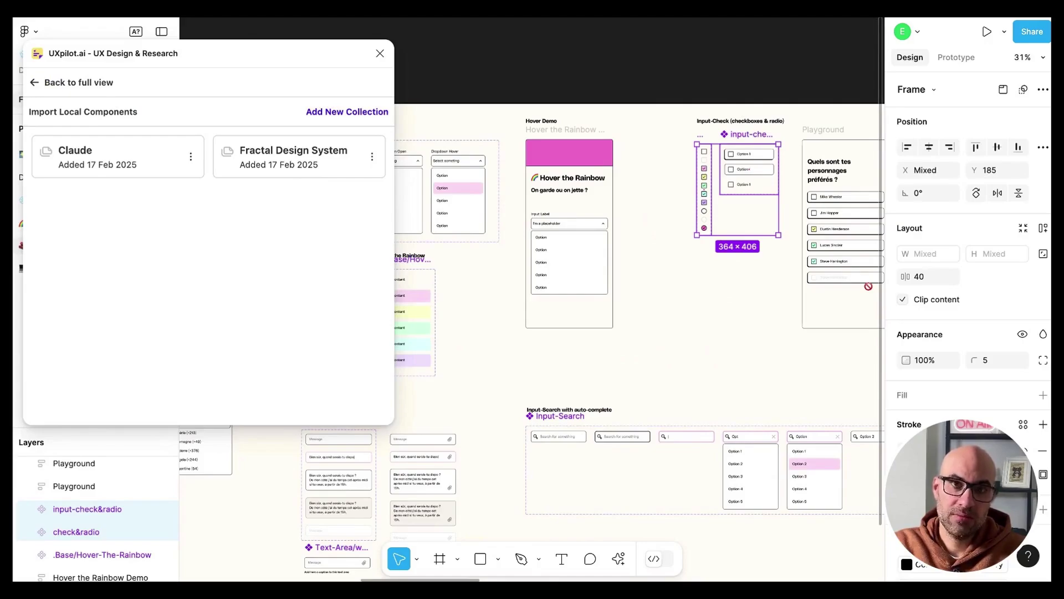
Import check&radio and input-check&radio into UX Pilot's Fractal Design System collection.
left_click(339, 113)
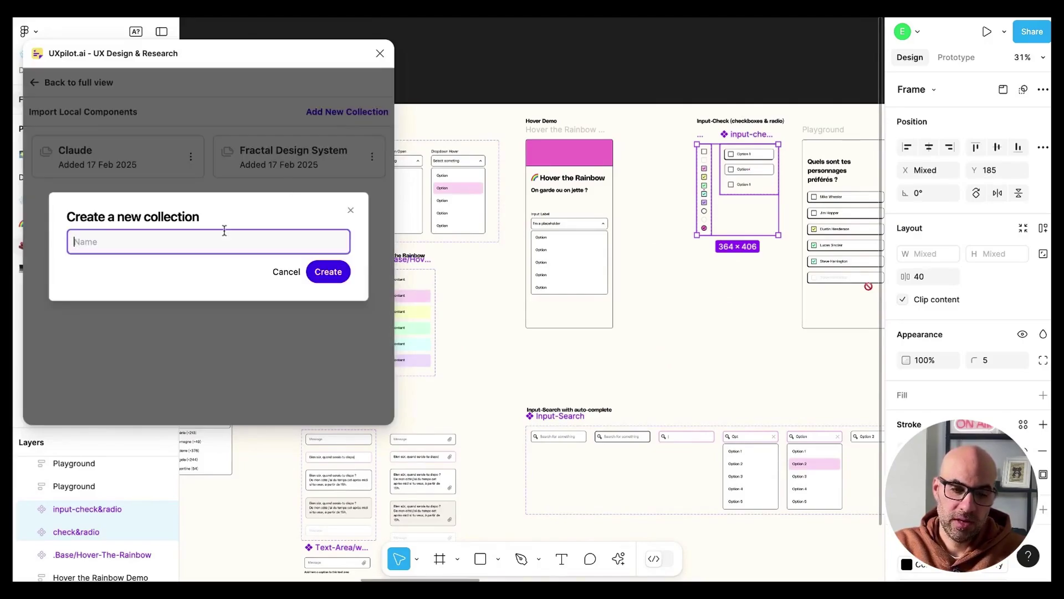
left_click(286, 273)
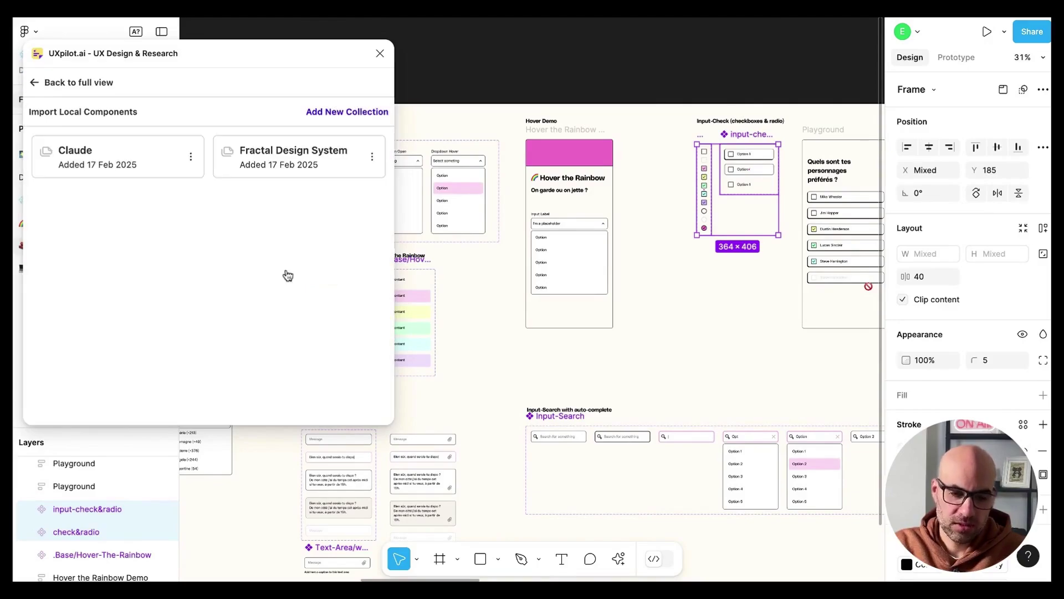
left_click(284, 166)
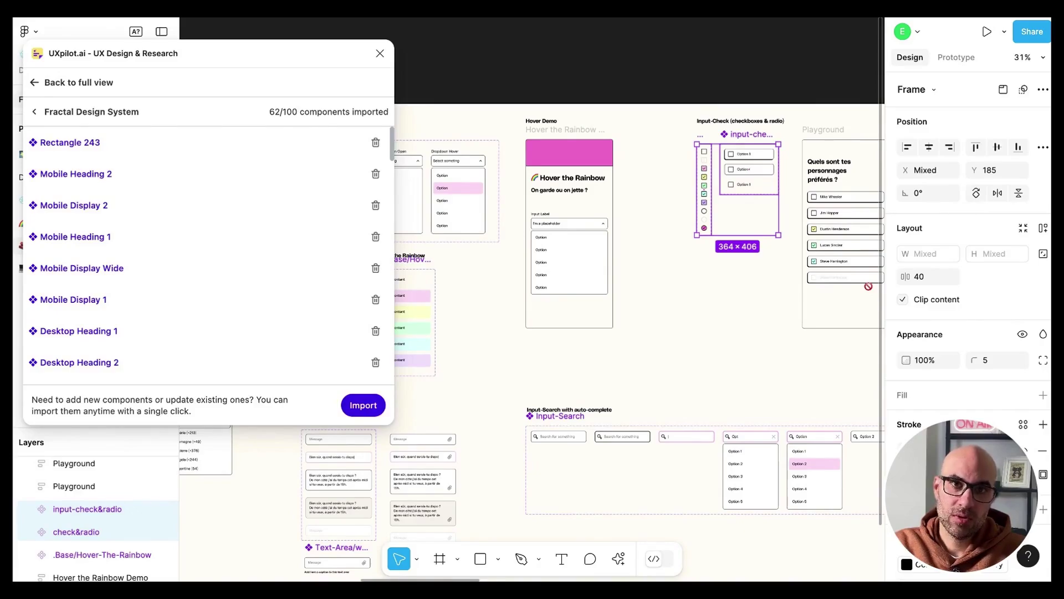
left_click(355, 415)
left_click(322, 276)
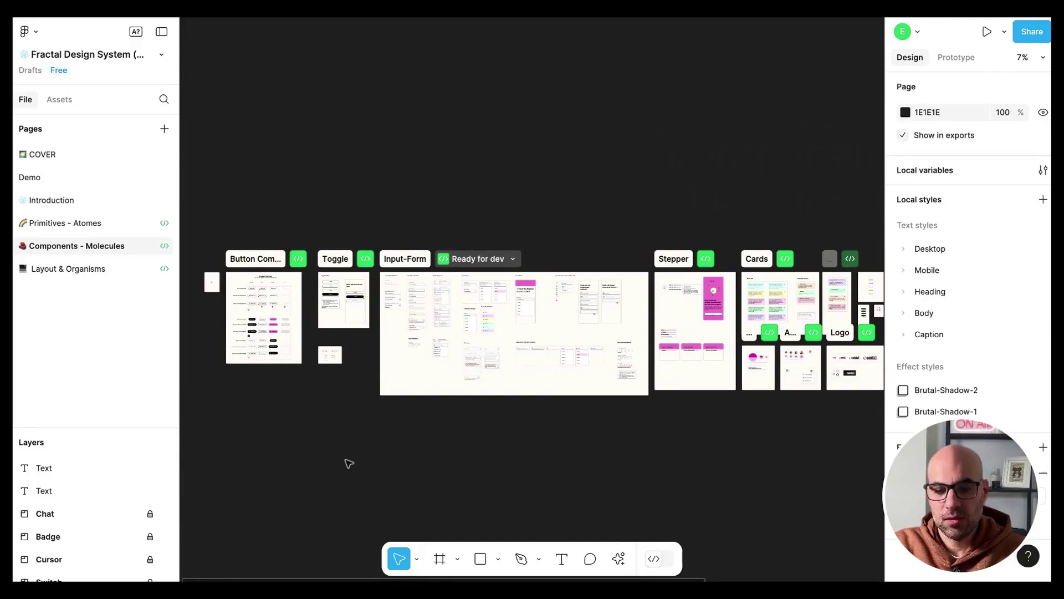
Select and then deselect the Input-Form contents, then go to the Demo page.
left_click_drag(345, 458, 641, 242)
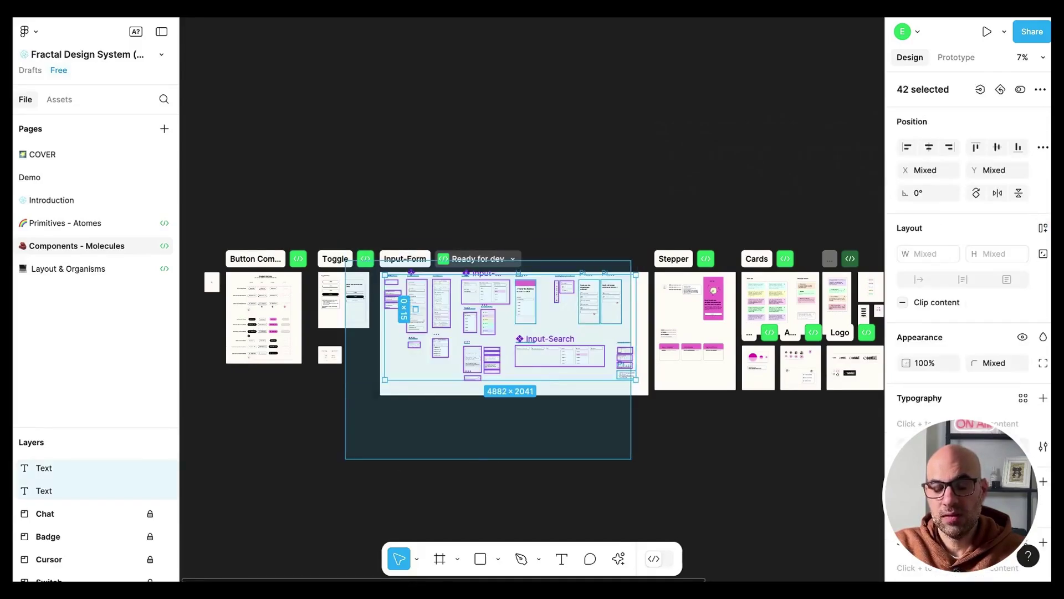
key("Escape")
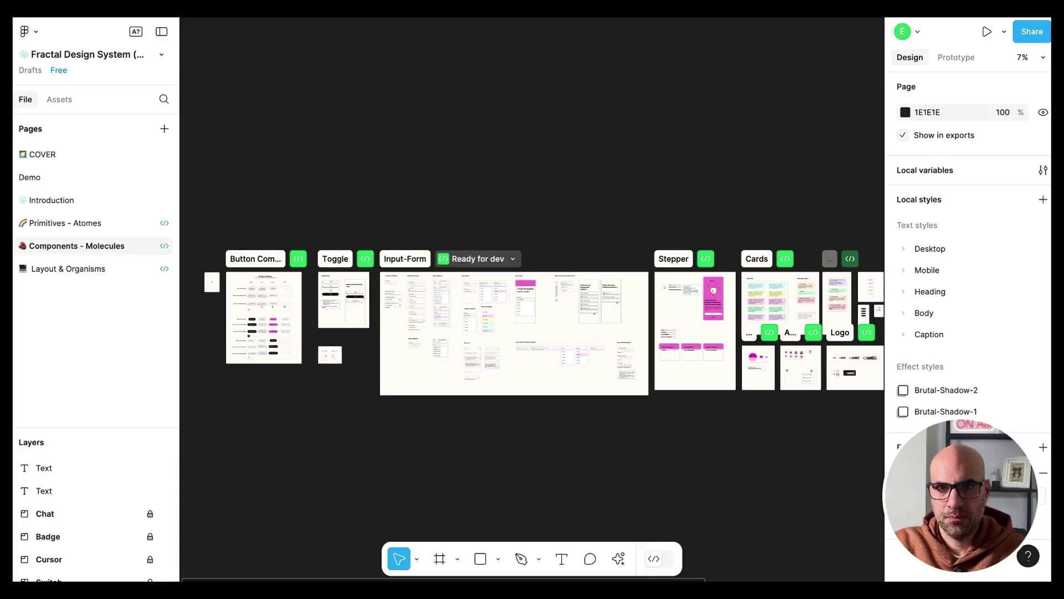
left_click(99, 180)
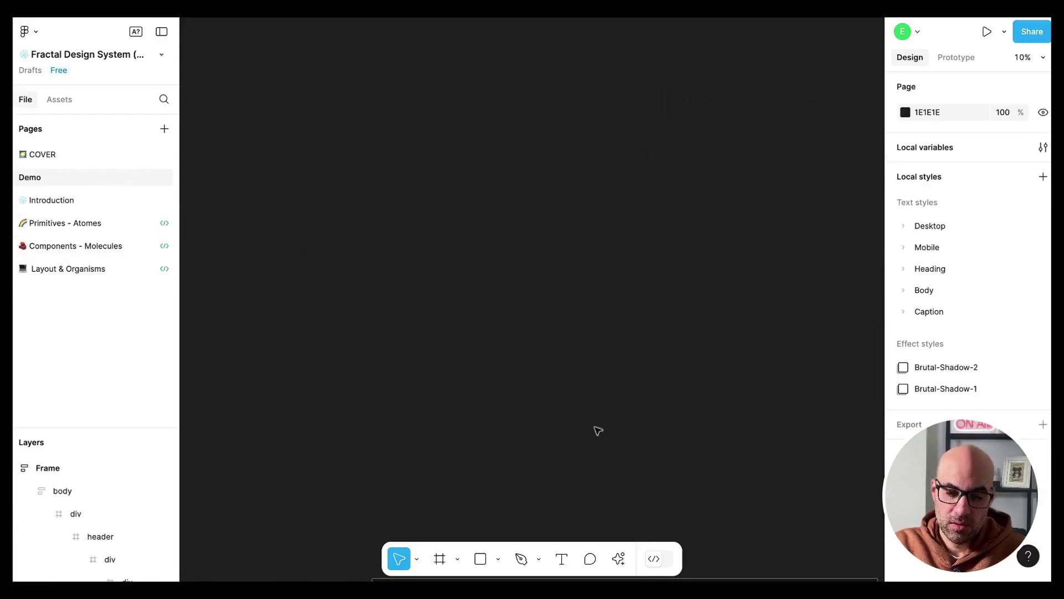
Generate one network-monitoring screen in UX Pilot from the example prompt, with 1 screen per generation.
left_click(618, 556)
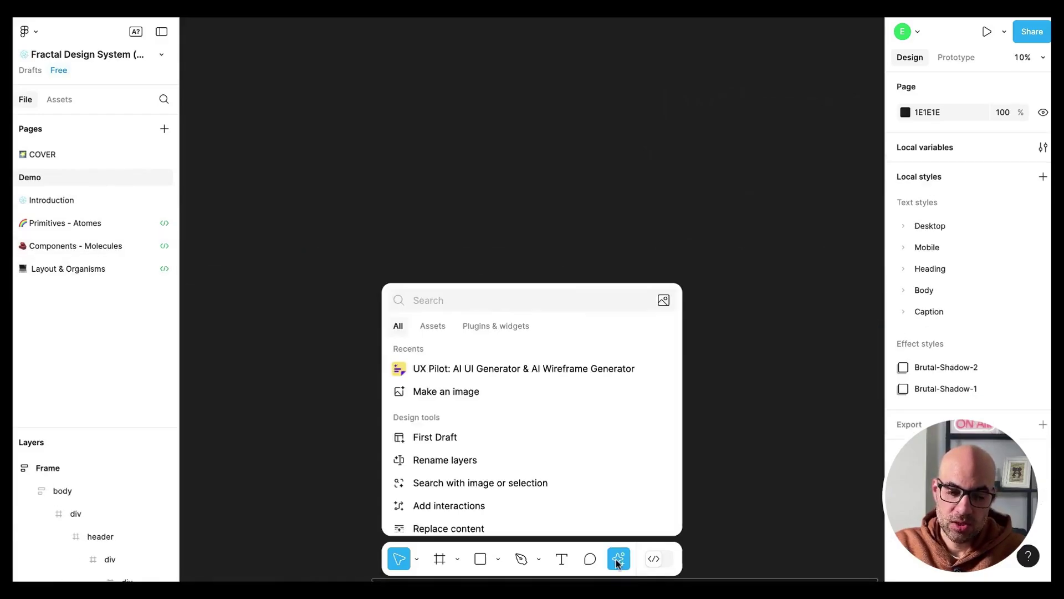
left_click(532, 365)
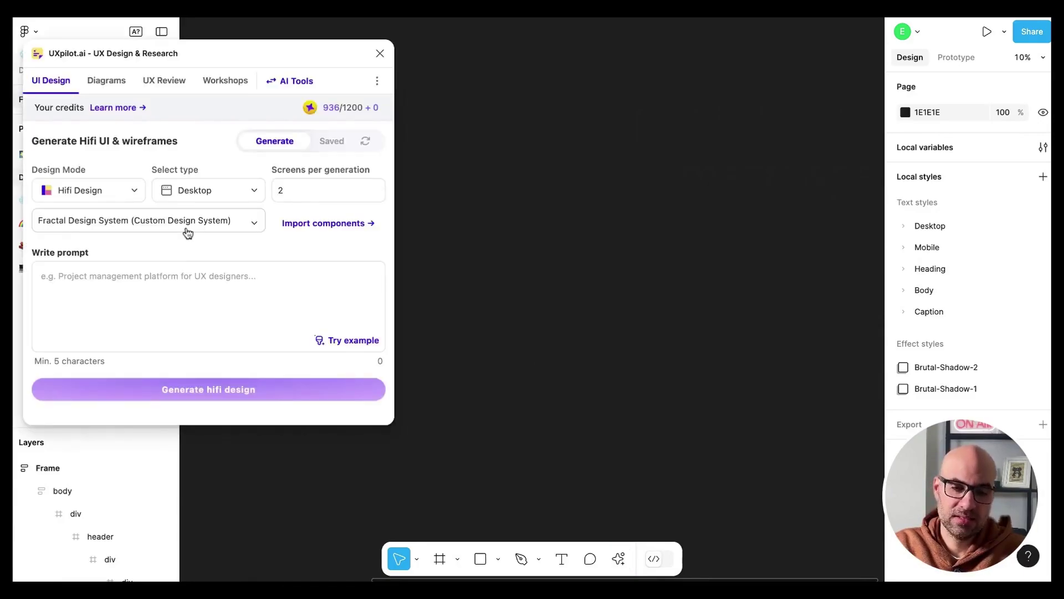
double_click(283, 191)
type("1")
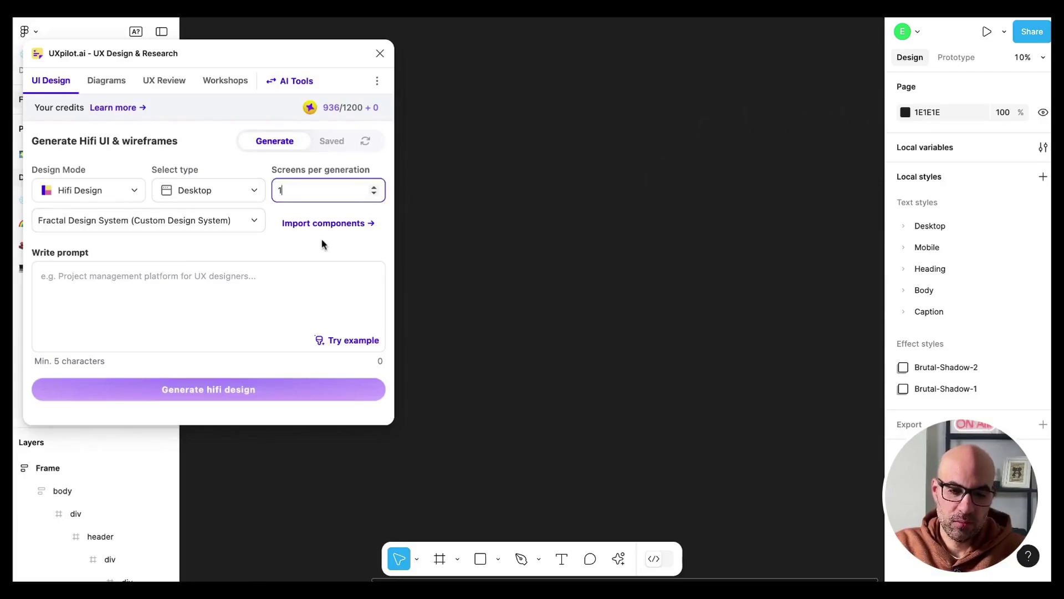
left_click(264, 292)
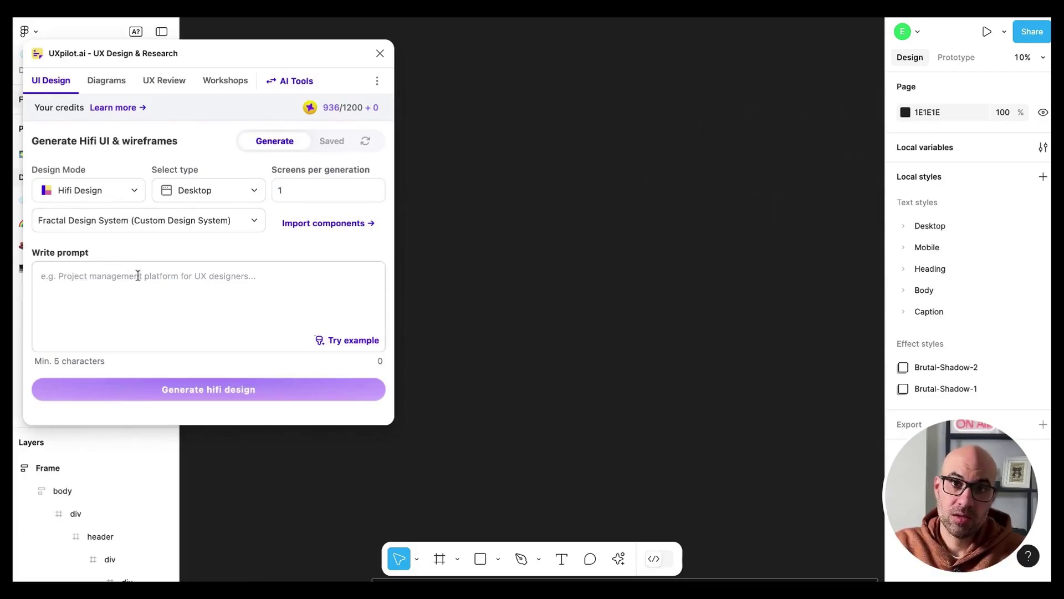
left_click(350, 340)
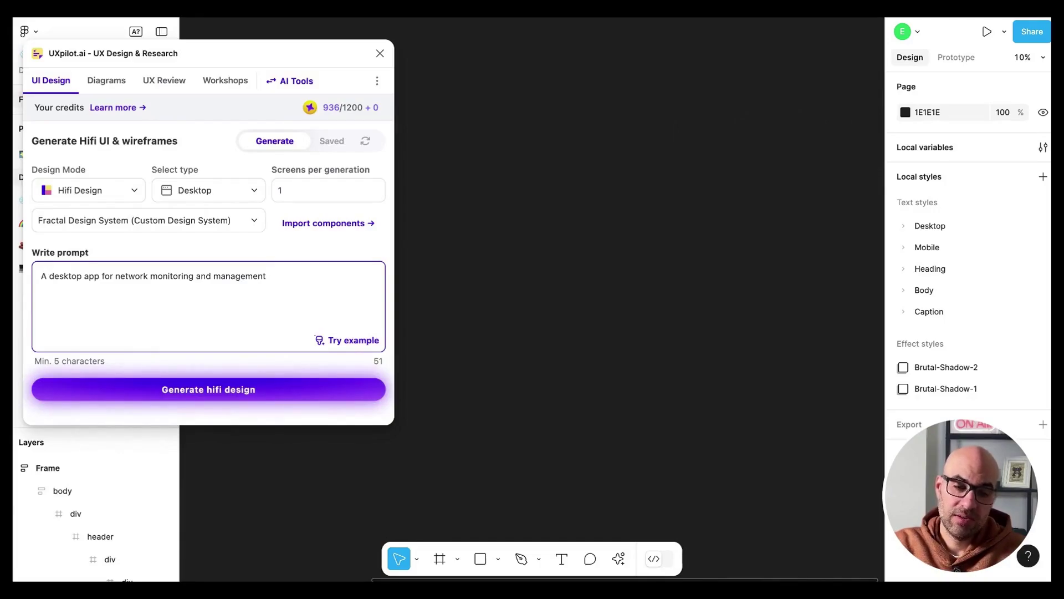
left_click(209, 389)
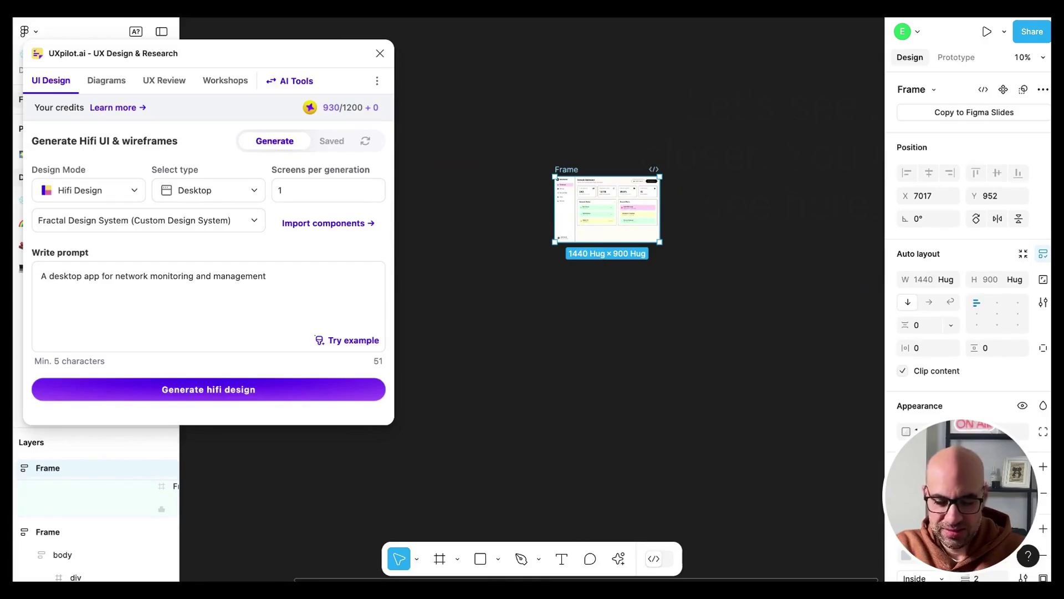
Zoom to the NetMonitor dashboard frame and deselect it for review.
key("shift+2")
scroll(536, 239, "up", 3)
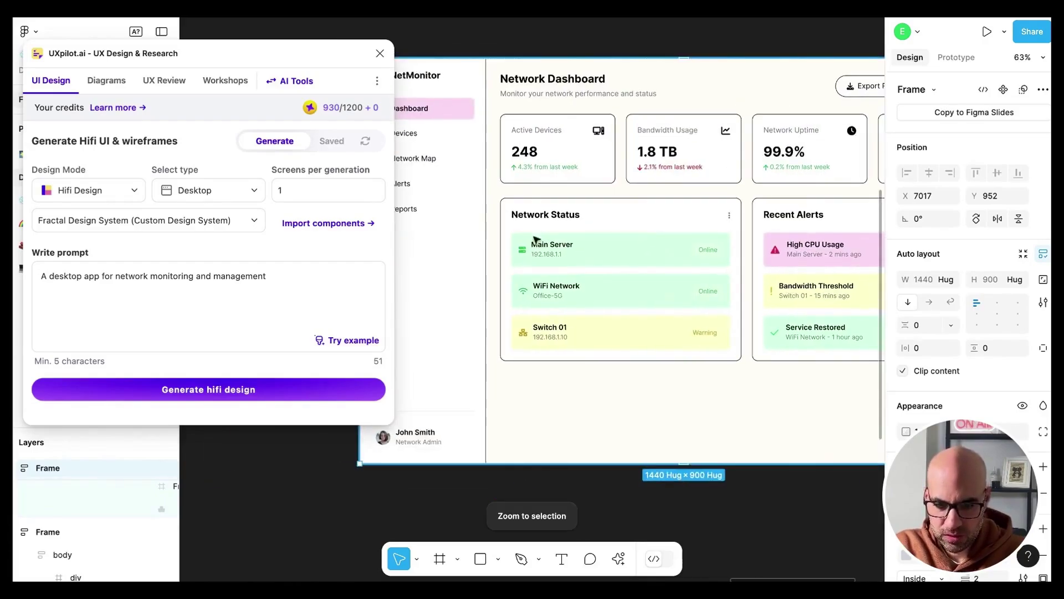
scroll(529, 261, "down", 3)
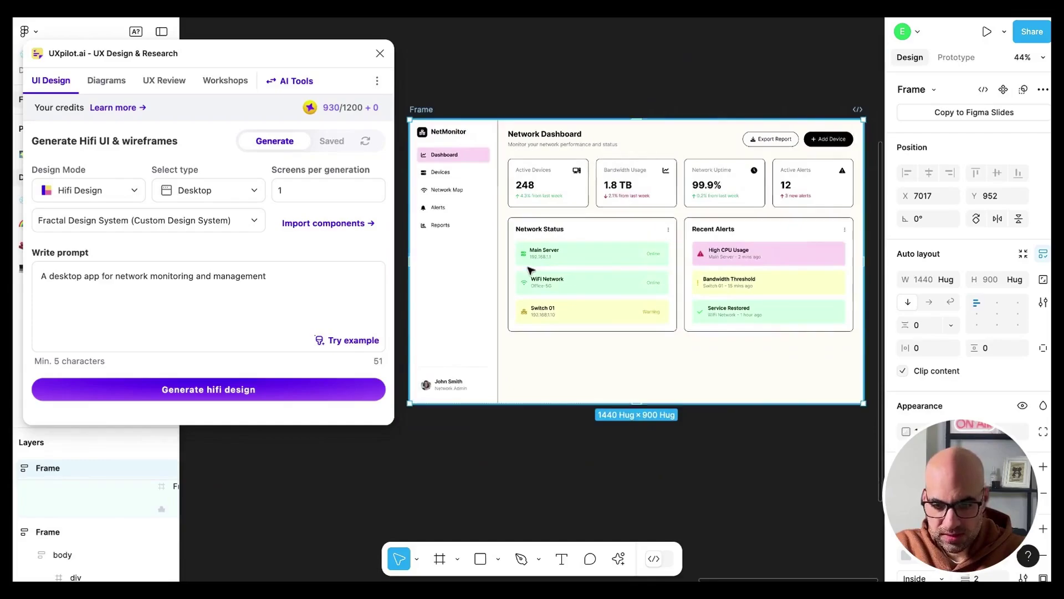
left_click(571, 100)
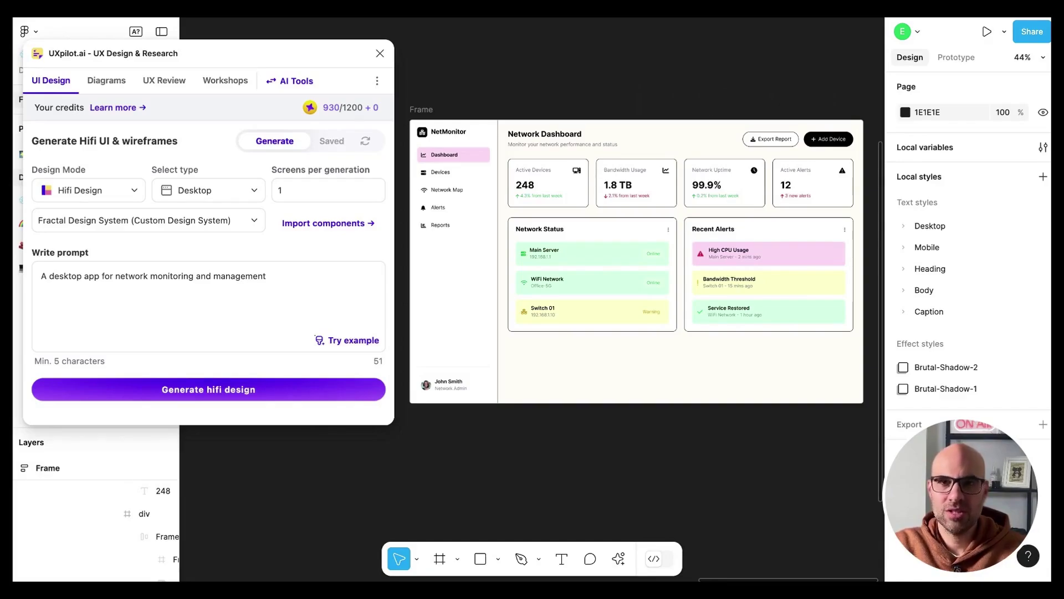
Replace the prompt with the email-client-with-advanced-filtering description and generate it.
left_click(294, 277)
key("alt+shift+Left")
key("alt+shift+Left")
key("alt+shift+Left")
key("alt+shift+Left")
key("alt+shift+Left")
key("alt+shift+Left")
key("alt+shift+Left")
key("alt+shift+Left")
key("alt+shift+Left")
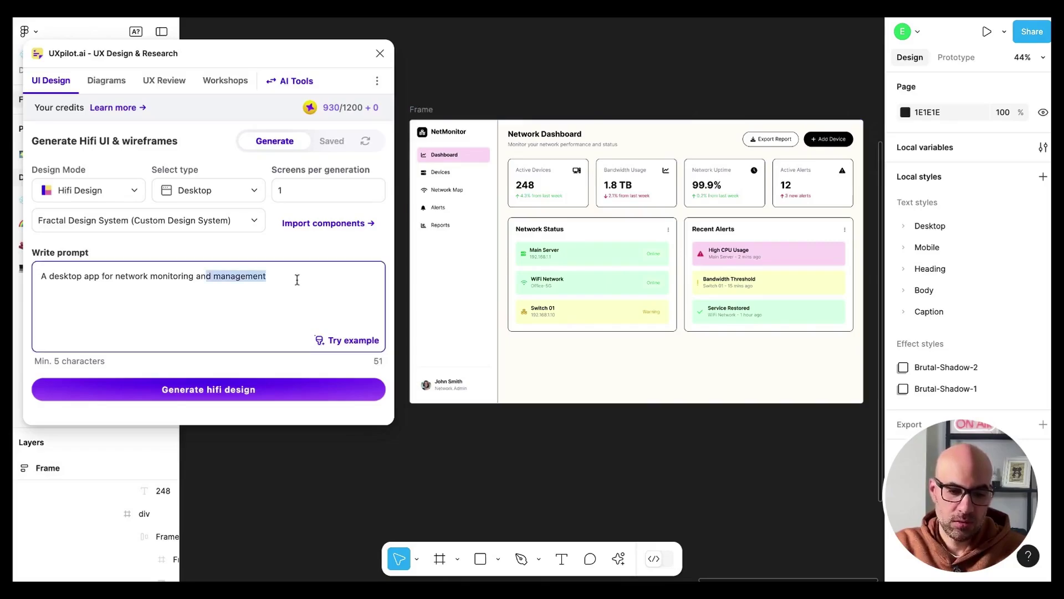
key("BackSpace")
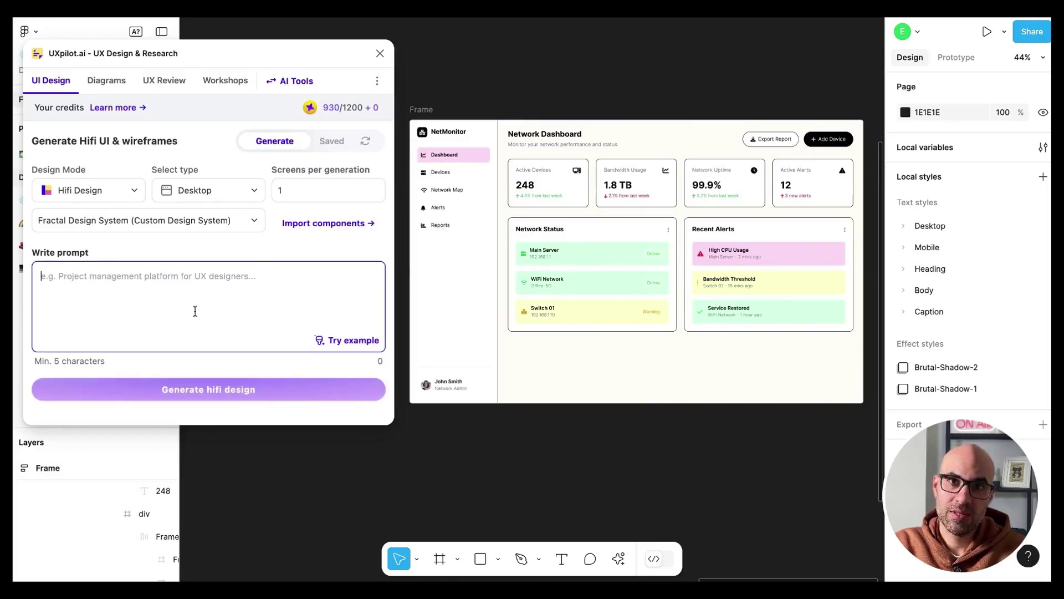
type("A desktop email client with advanced filtering options")
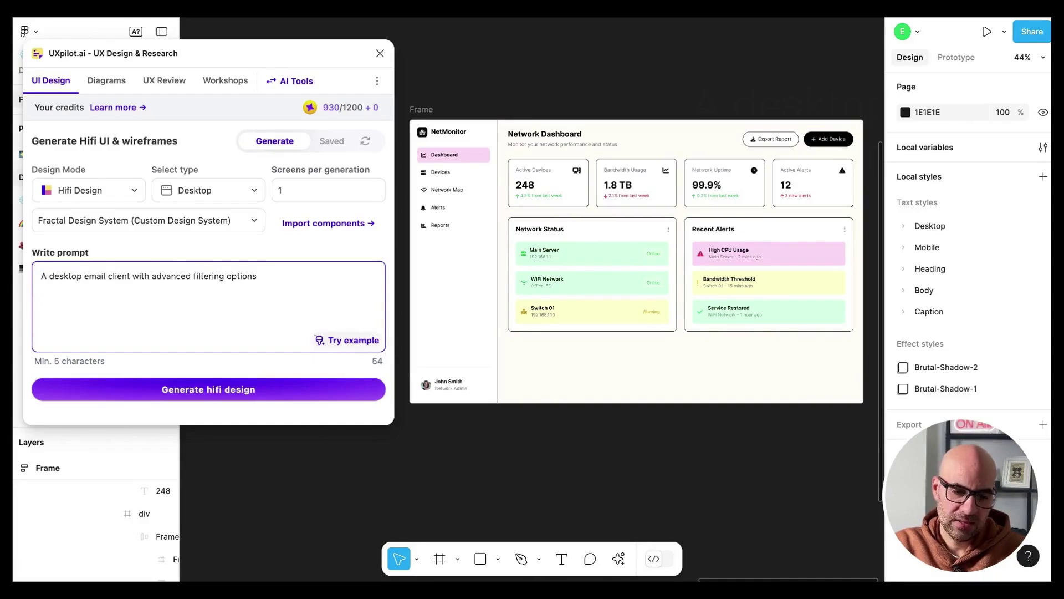
left_click(304, 397)
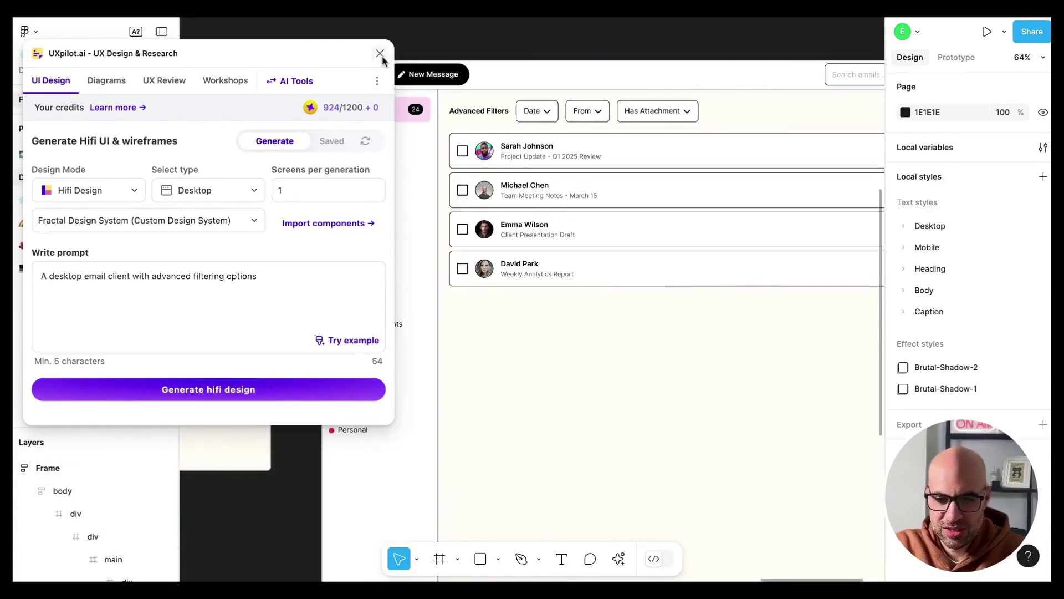
Close the UX Pilot window and scroll across the Anthropic UI Kit Design System page.
left_click(380, 54)
scroll(684, 345, "right", 5)
scroll(682, 343, "up", 2)
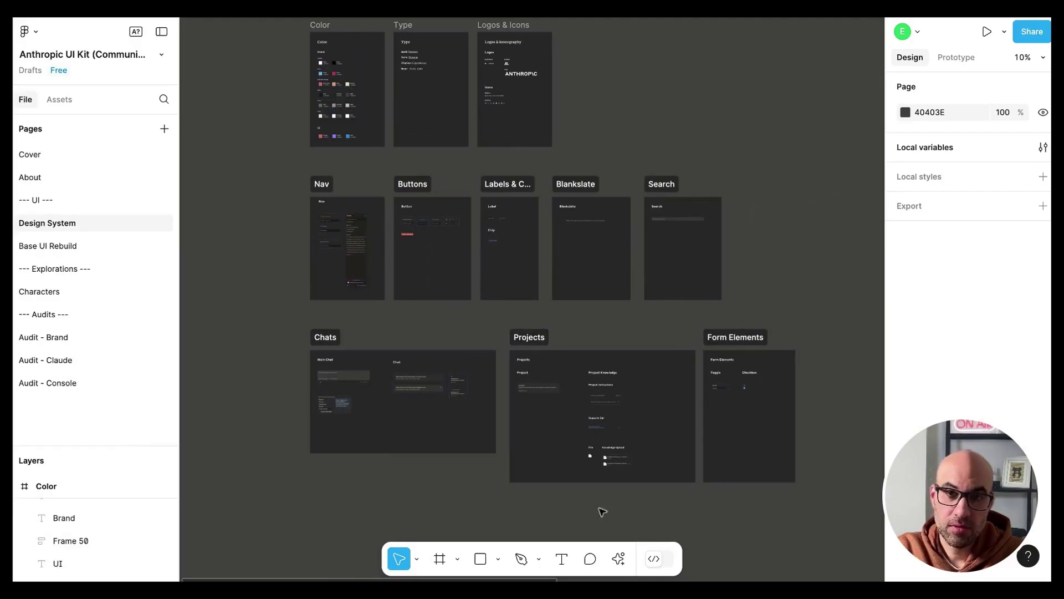
Generate one event-planner collaboration screen with the Claude design system from the pasted prompt.
left_click(620, 558)
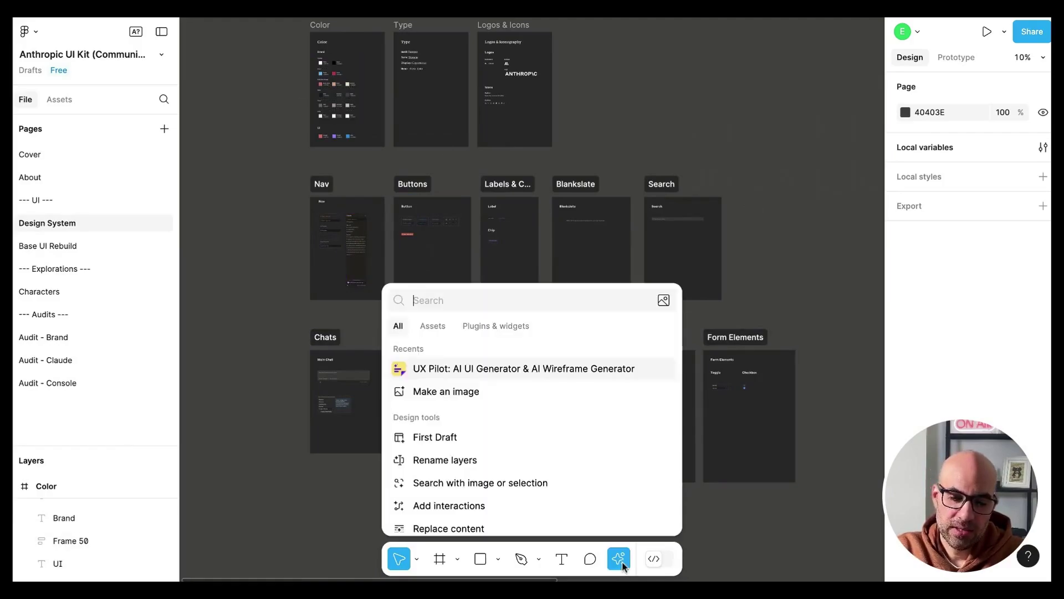
left_click(517, 374)
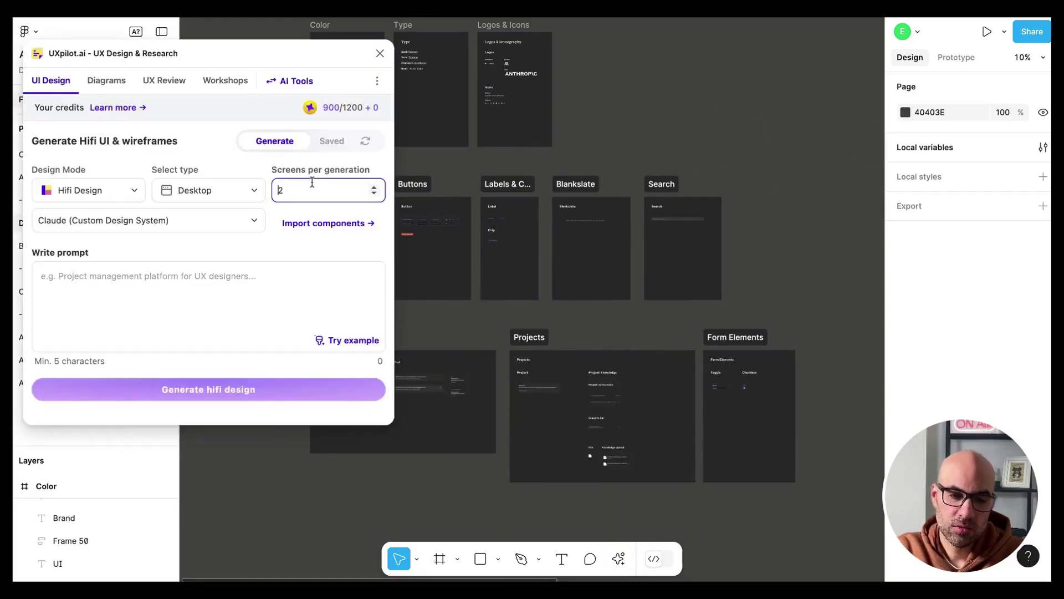
double_click(298, 188)
type("1")
left_click(233, 221)
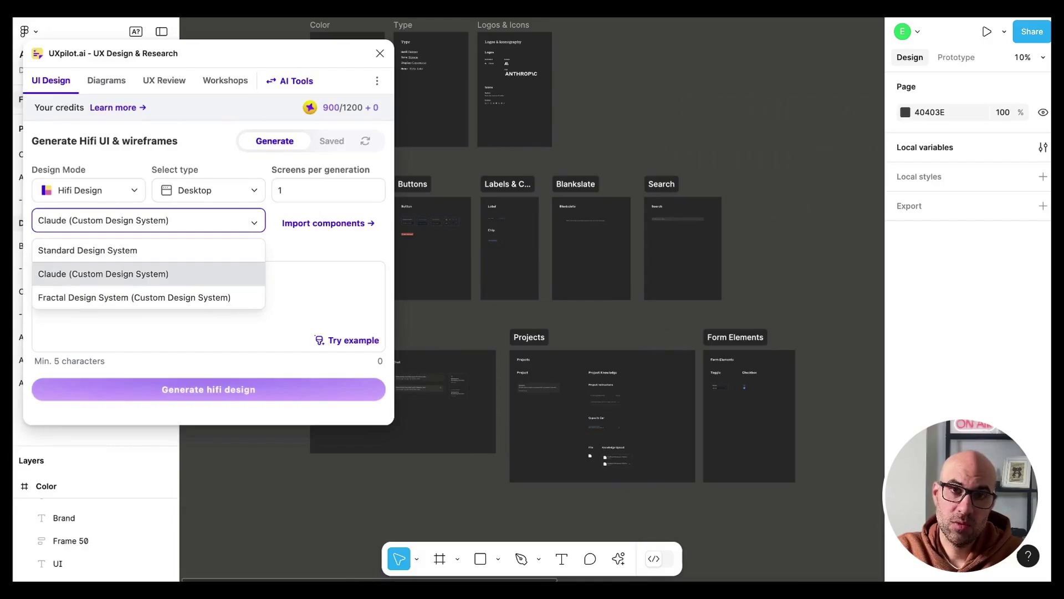
left_click(167, 274)
left_click(166, 297)
type("An event planner tool to enhance collaboration")
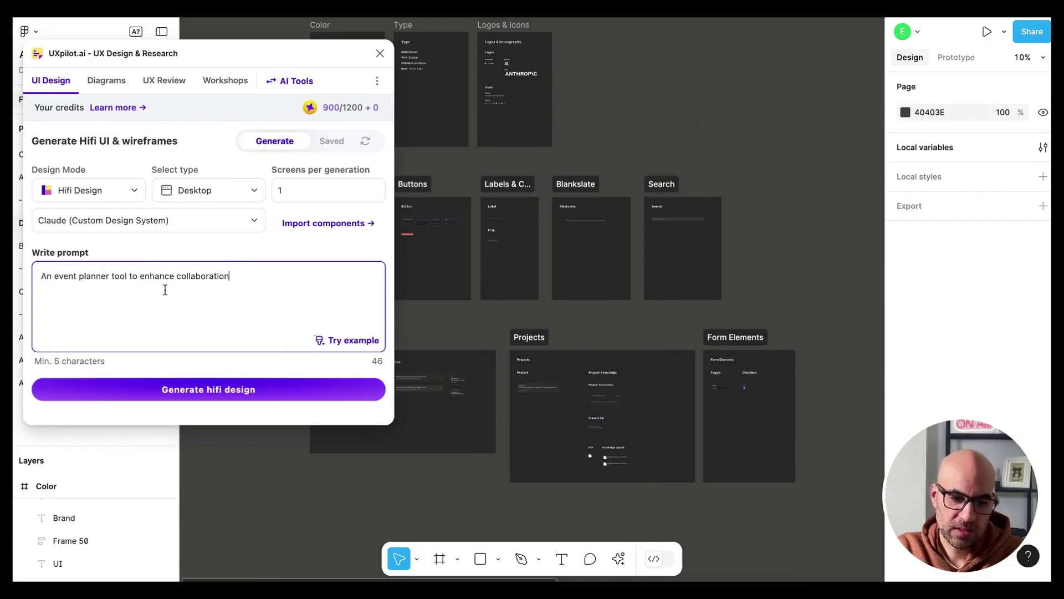
left_click(257, 399)
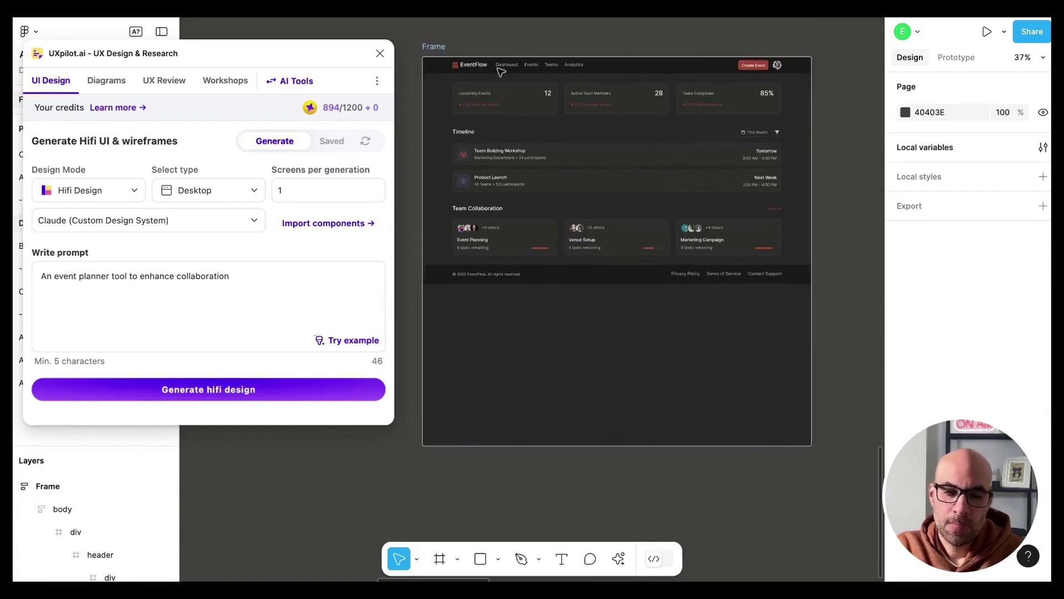
Zoom into the EventFlow frame and select its Upcoming Events text layer.
scroll(498, 73, "up", 5)
scroll(671, 199, "down", 3)
scroll(673, 199, "up", 4)
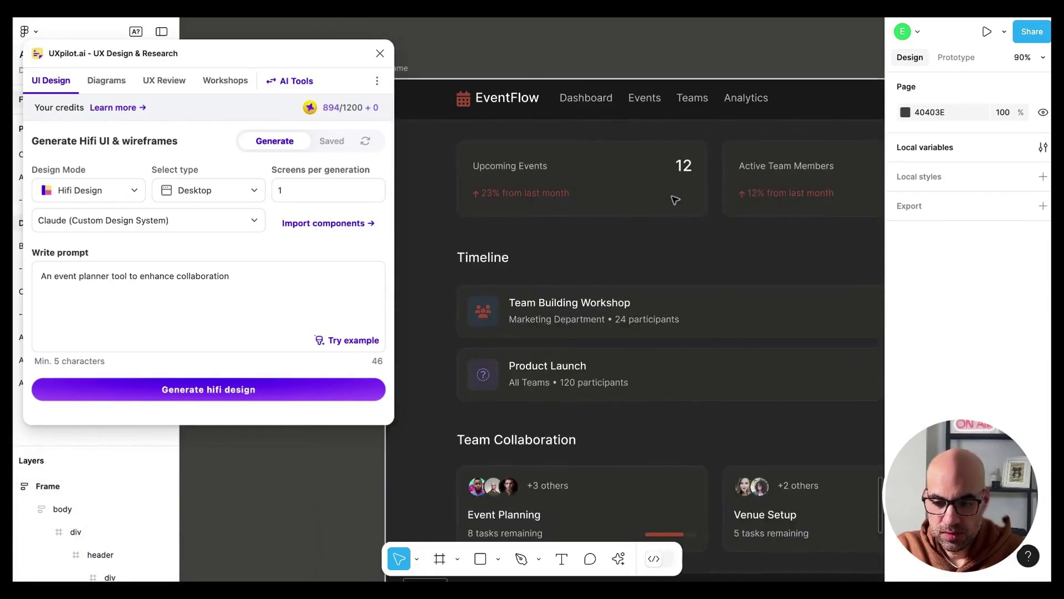
scroll(675, 199, "up", 1)
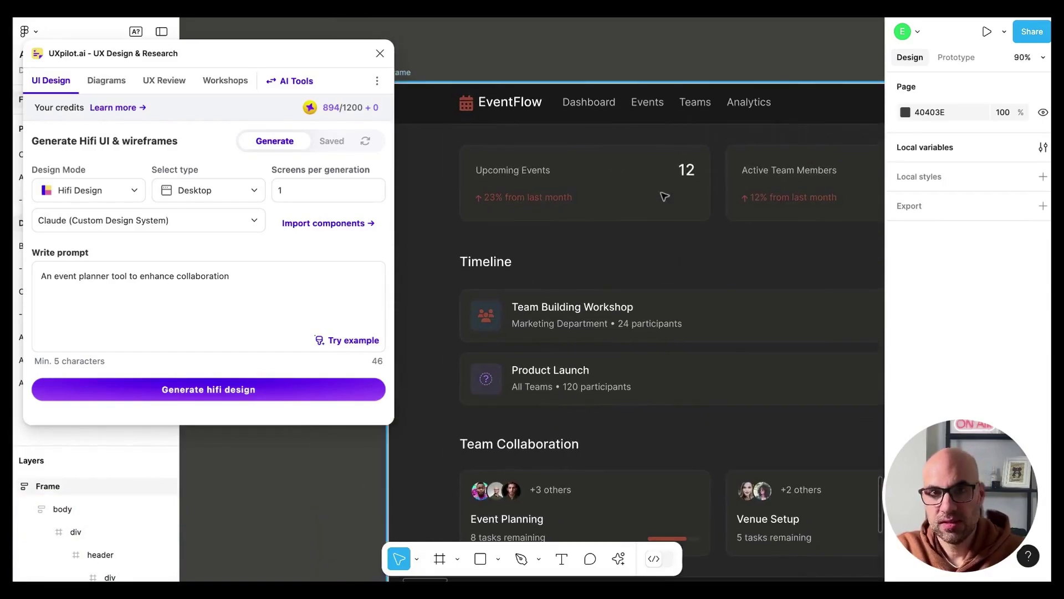
double_click(492, 164)
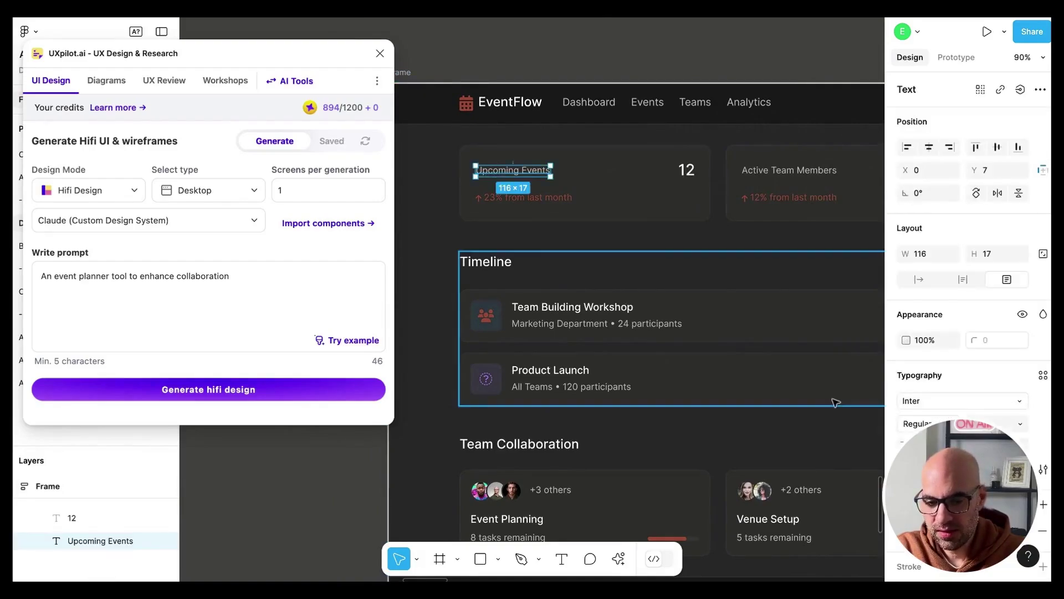
Zoom out and pan over to the kit's Chats frame, then back to EventFlow.
scroll(833, 404, "down", 5)
scroll(833, 405, "down", 5)
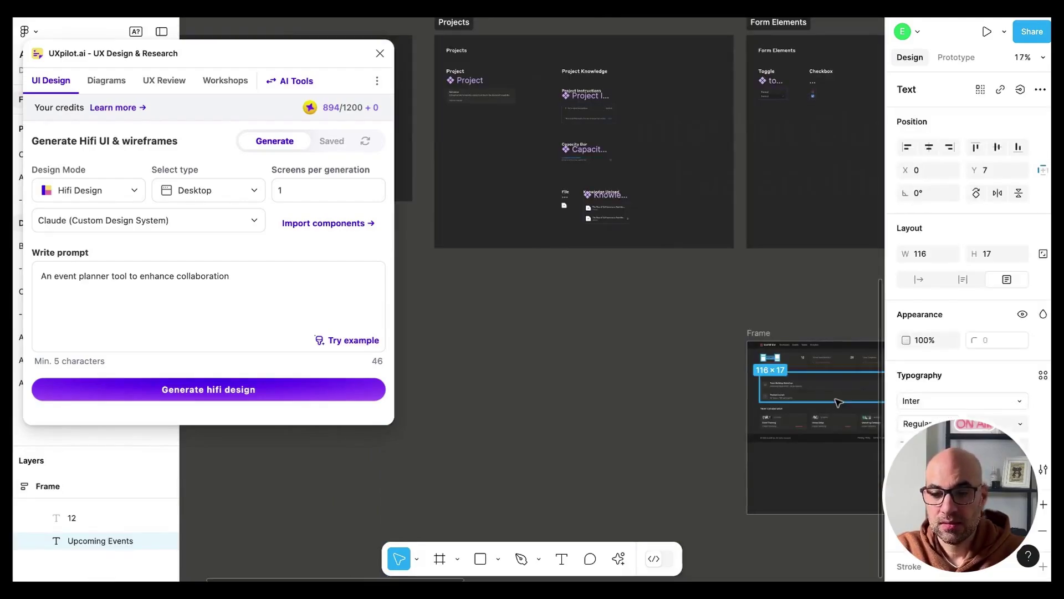
scroll(577, 177, "left", 5)
scroll(570, 177, "up", 5)
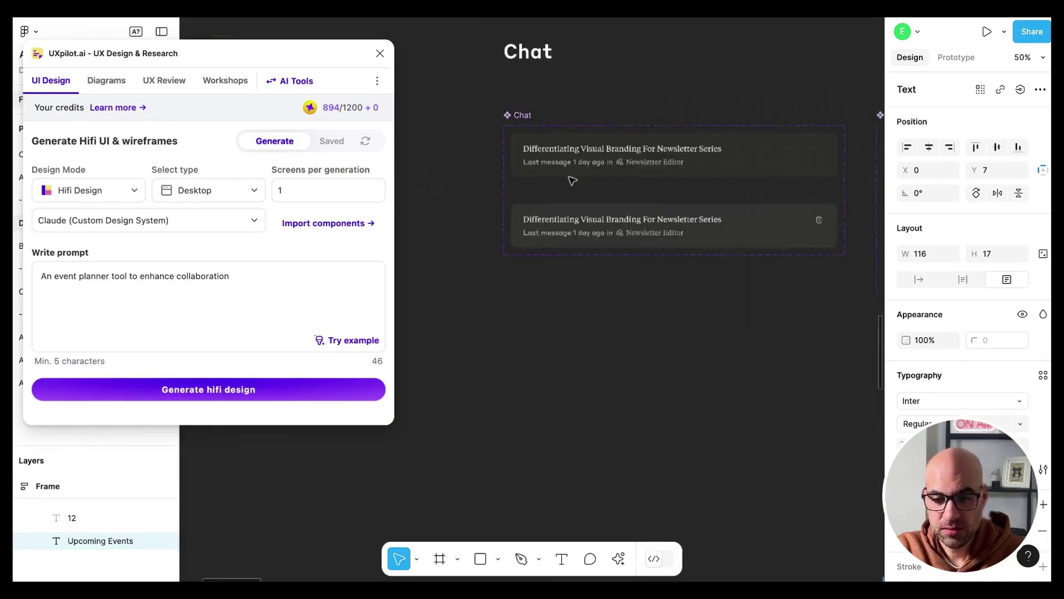
scroll(645, 403, "up", 2)
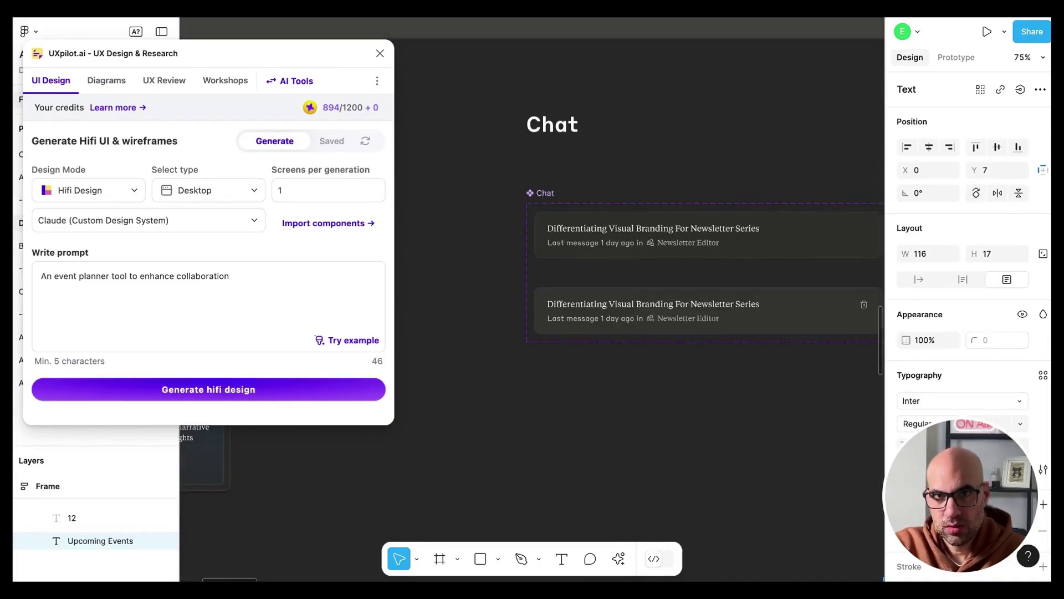